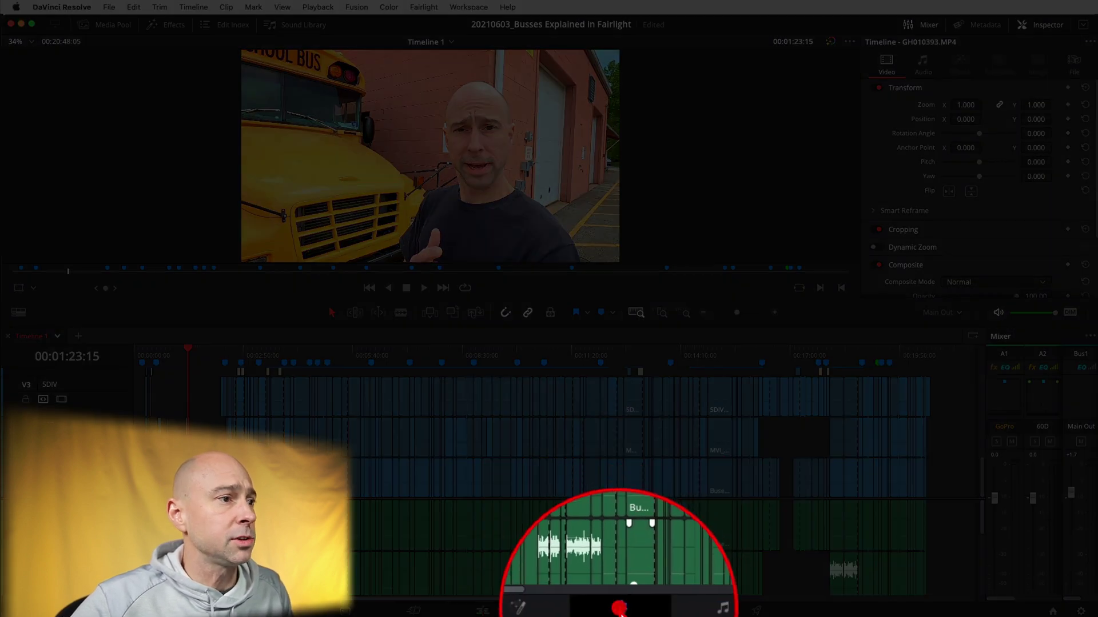
Step: On the Color page, start a new smart filter from the Clips dropdown, named Smart Filter 4 by default
{"action": "left_click", "coordinate": [620, 610]}
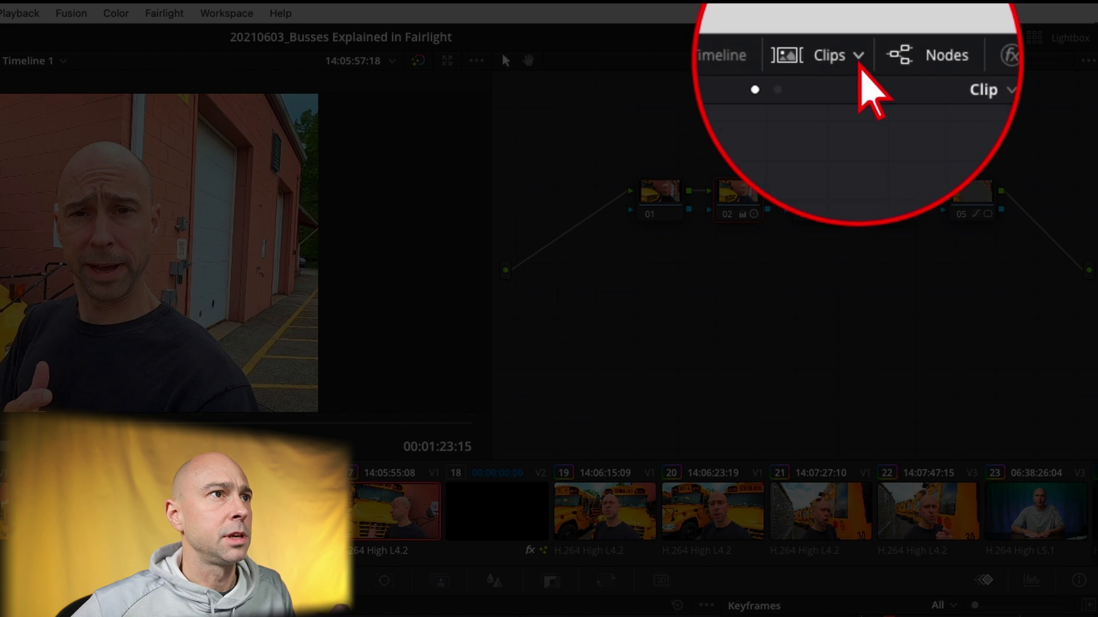
{"action": "left_click", "coordinate": [857, 38]}
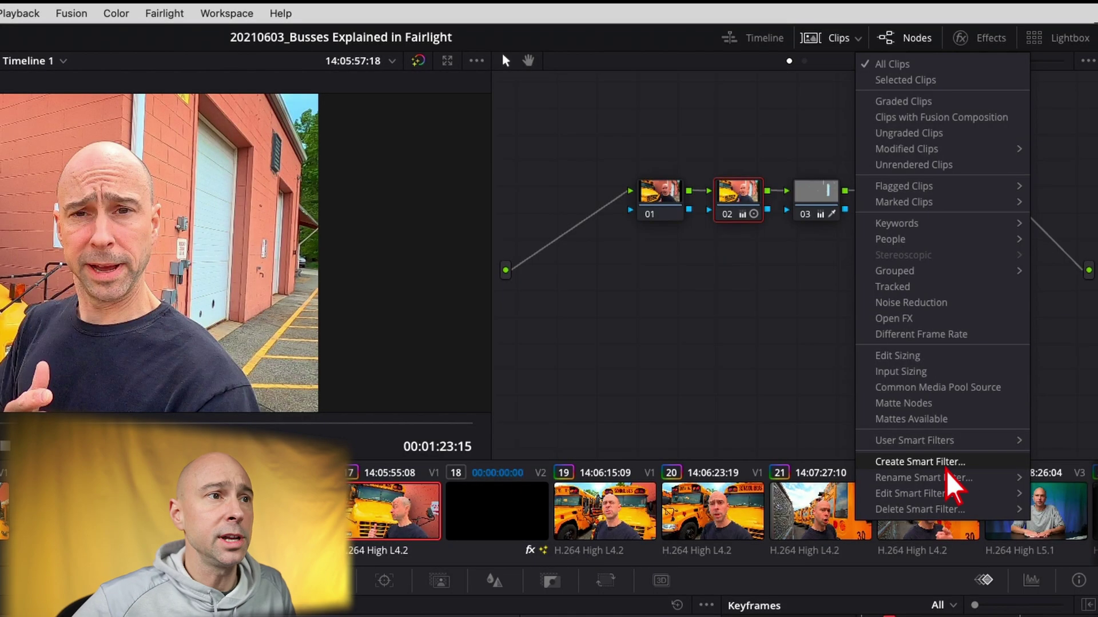
{"action": "left_click", "coordinate": [947, 469]}
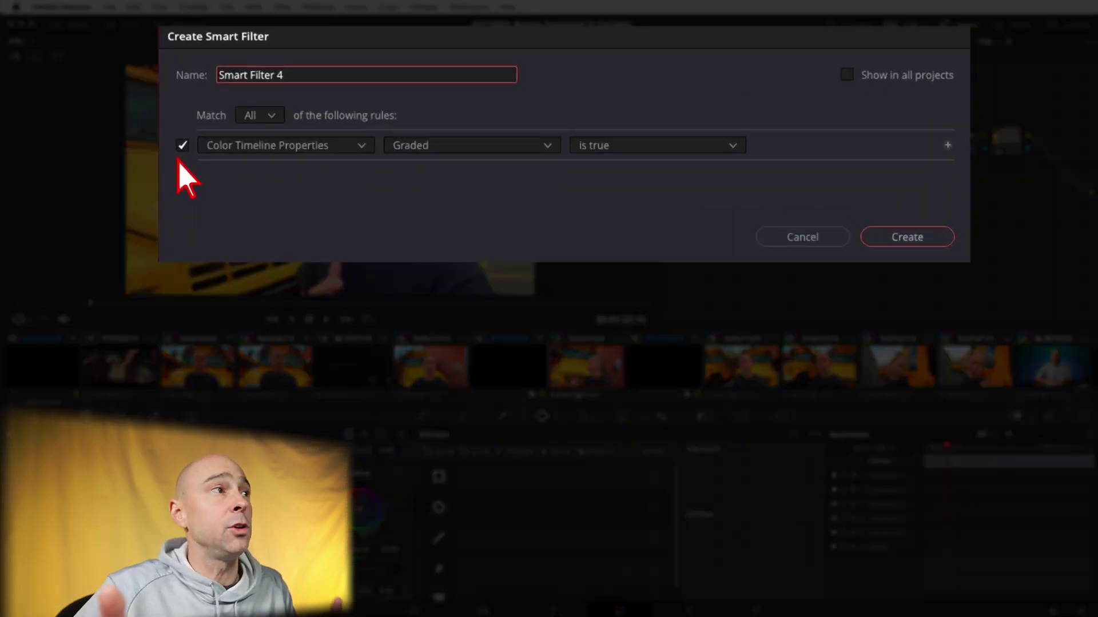
Step: Set the smart filter rule to Metadata - Clip Details, File Name contains, with an empty value
{"action": "left_click", "coordinate": [260, 145]}
{"action": "left_click", "coordinate": [261, 145]}
{"action": "left_click", "coordinate": [261, 145]}
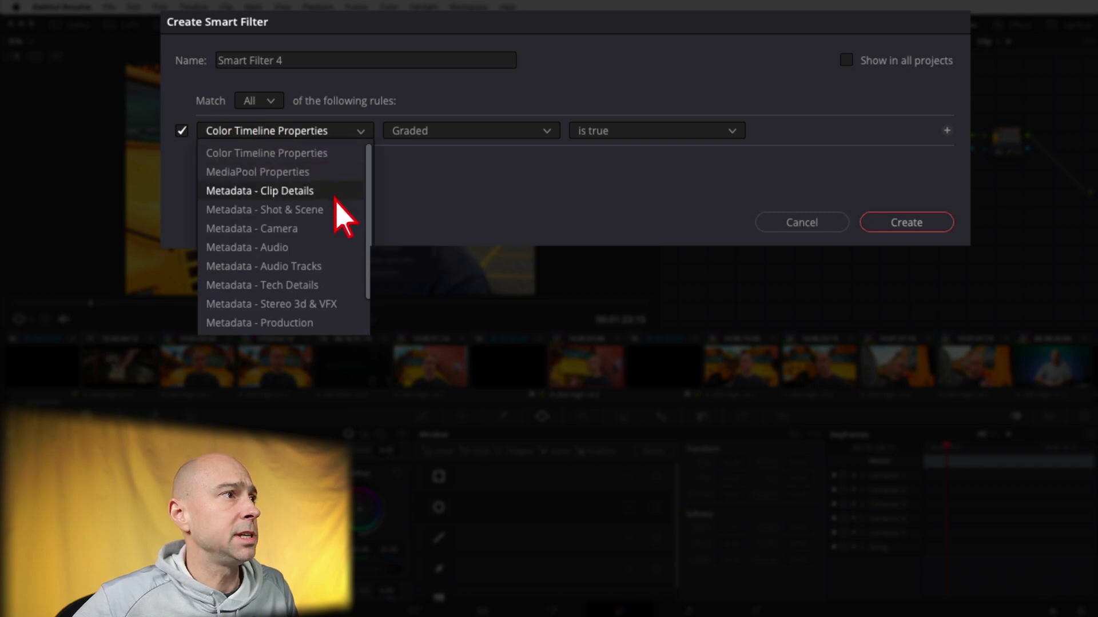
{"action": "scroll", "coordinate": [334, 220], "scroll_direction": "down", "scroll_amount": 1}
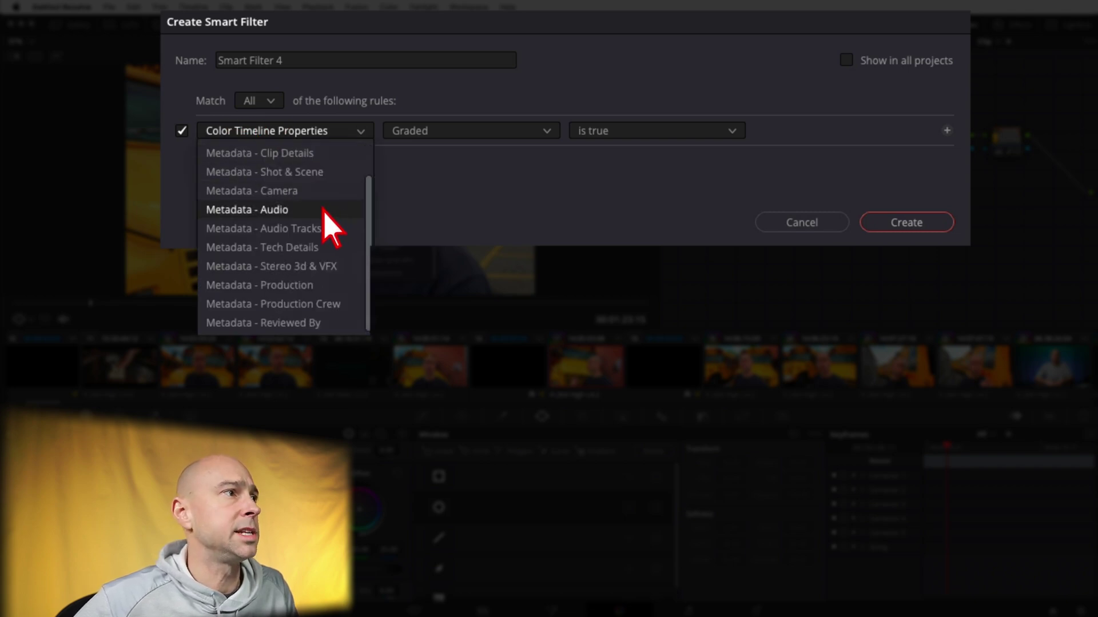
{"action": "scroll", "coordinate": [325, 224], "scroll_direction": "up", "scroll_amount": 1}
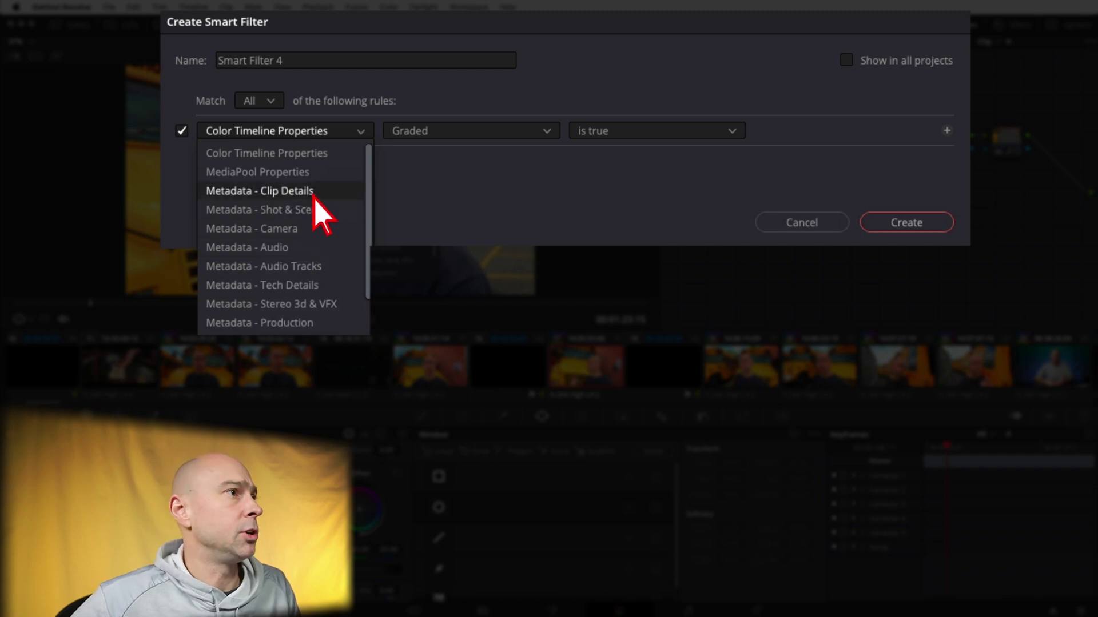
{"action": "left_click", "coordinate": [329, 195]}
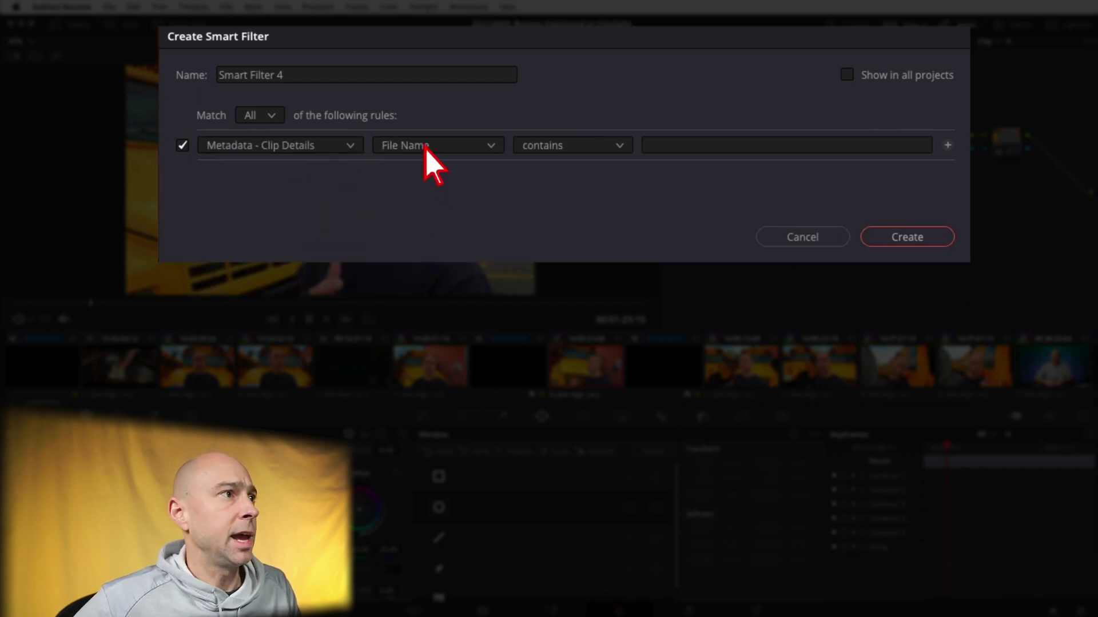
{"action": "left_click", "coordinate": [409, 150]}
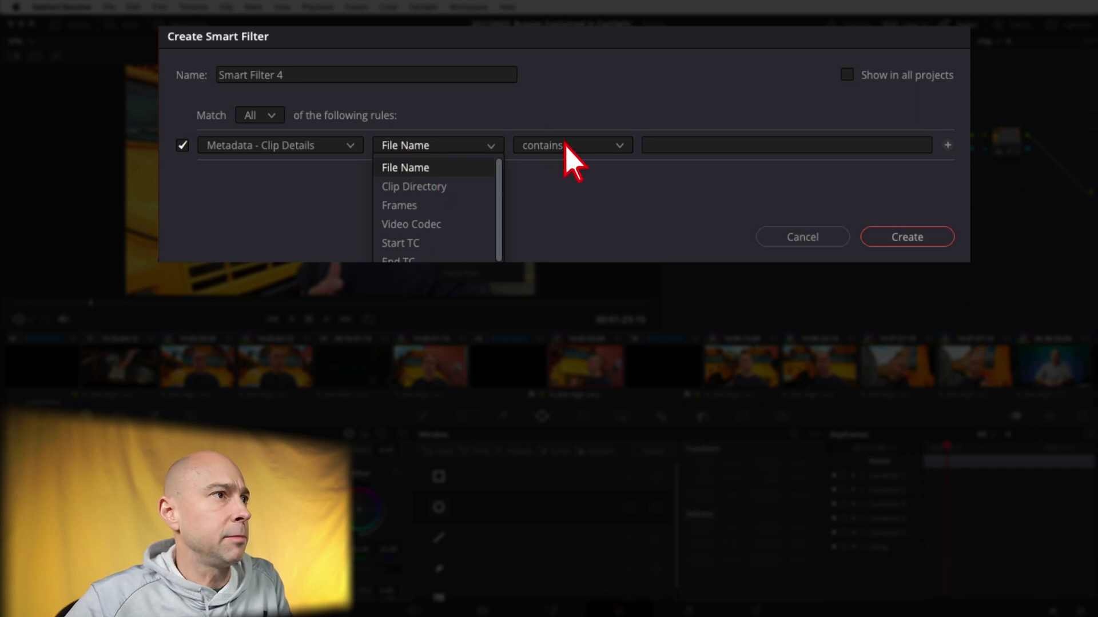
{"action": "left_click", "coordinate": [569, 166]}
{"action": "left_click", "coordinate": [686, 150]}
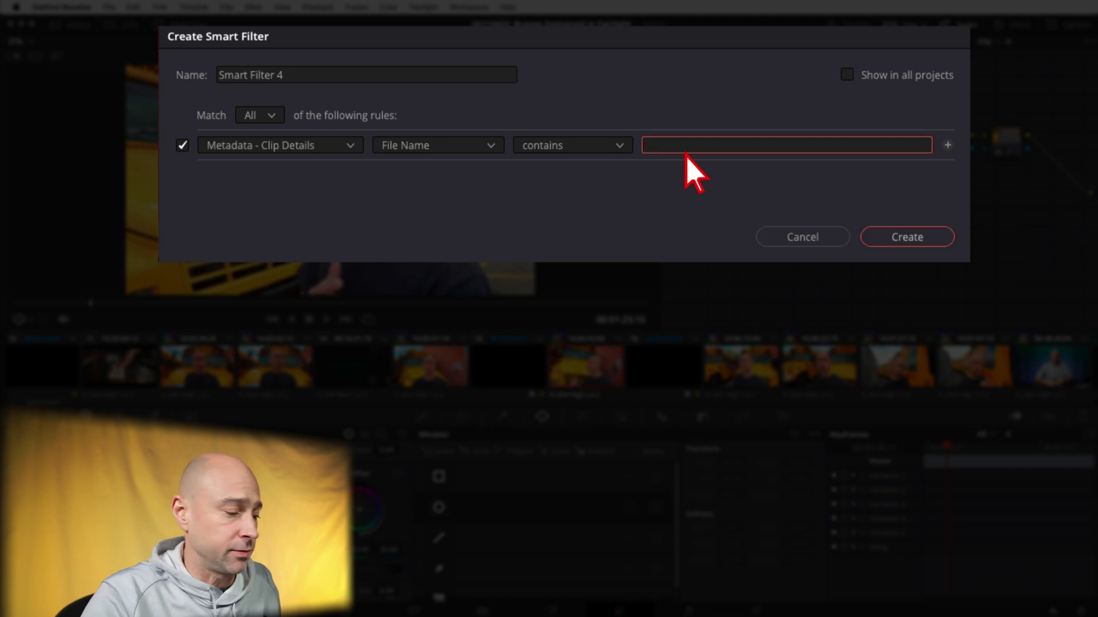
Step: Match '5DIV', name the filter 'Canon 5DIV', show it in all projects, and create it
{"action": "type", "text": "5DIV"}
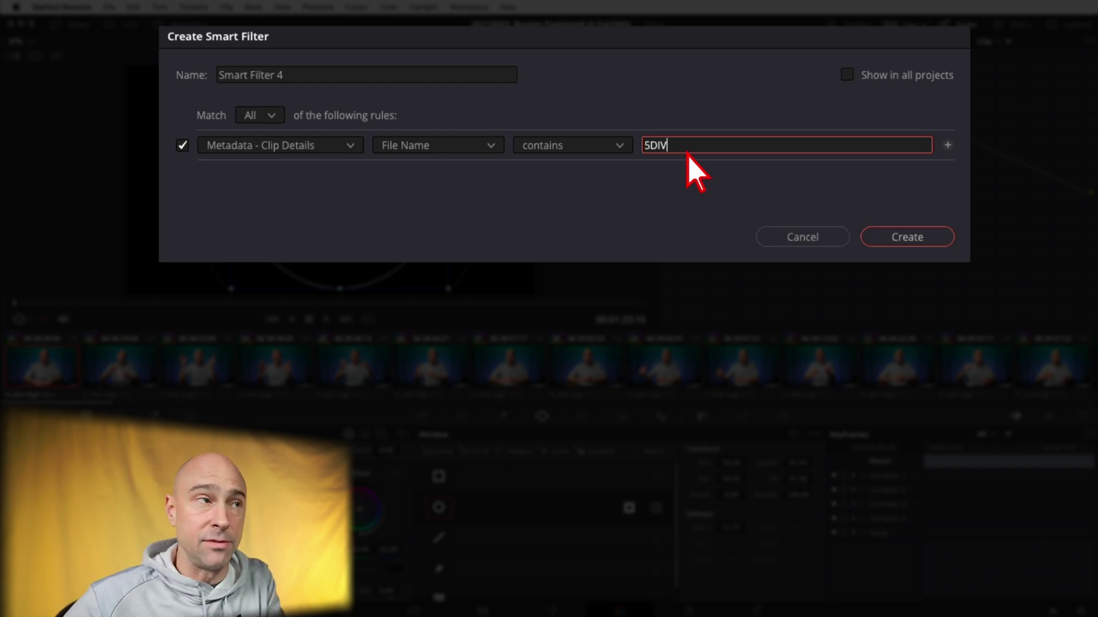
{"action": "left_click", "coordinate": [313, 74]}
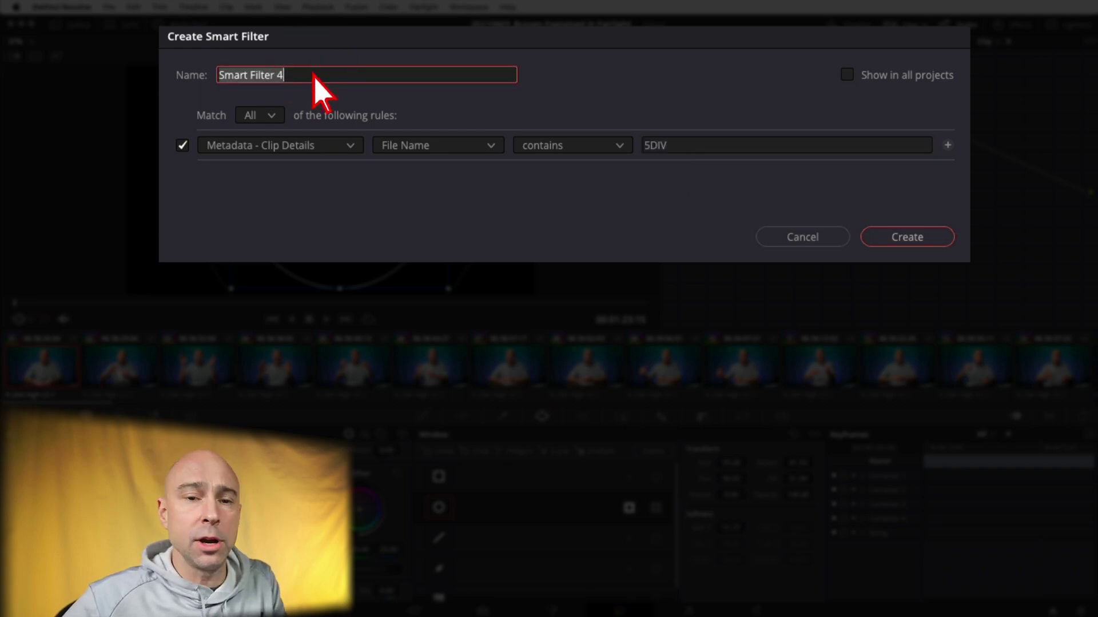
{"action": "type", "text": "Ca"}
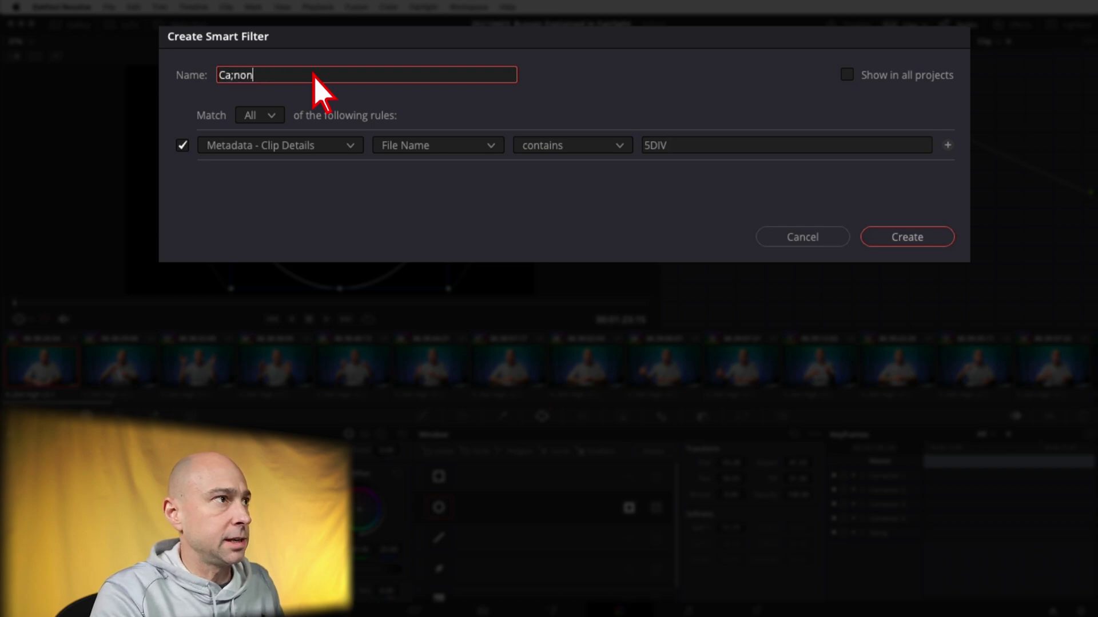
{"action": "type", "text": "non 5DIV"}
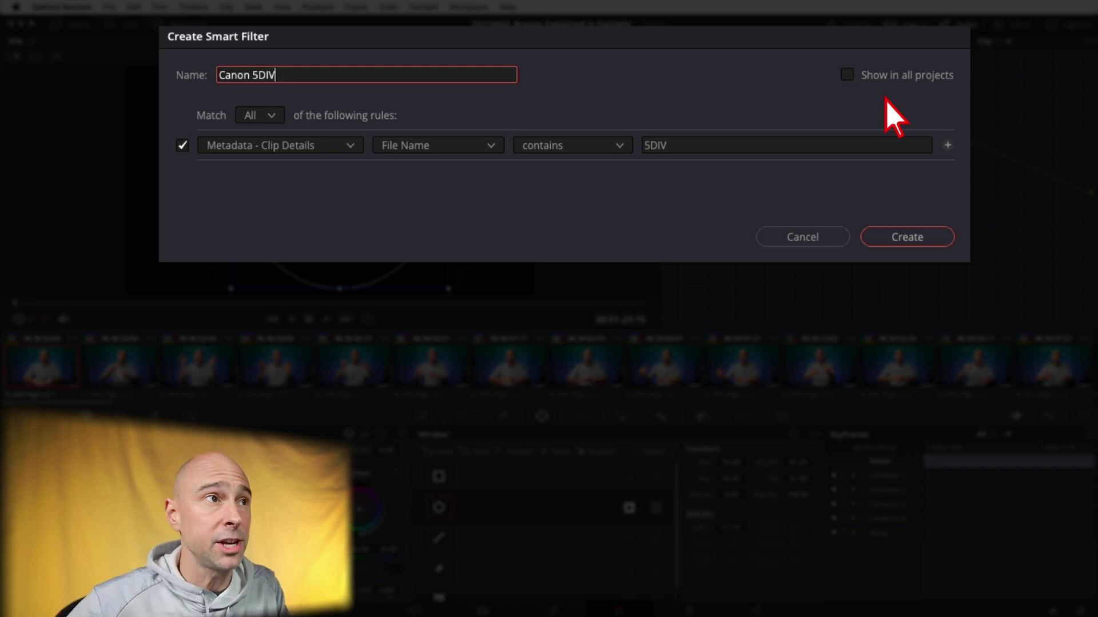
{"action": "left_click", "coordinate": [893, 84]}
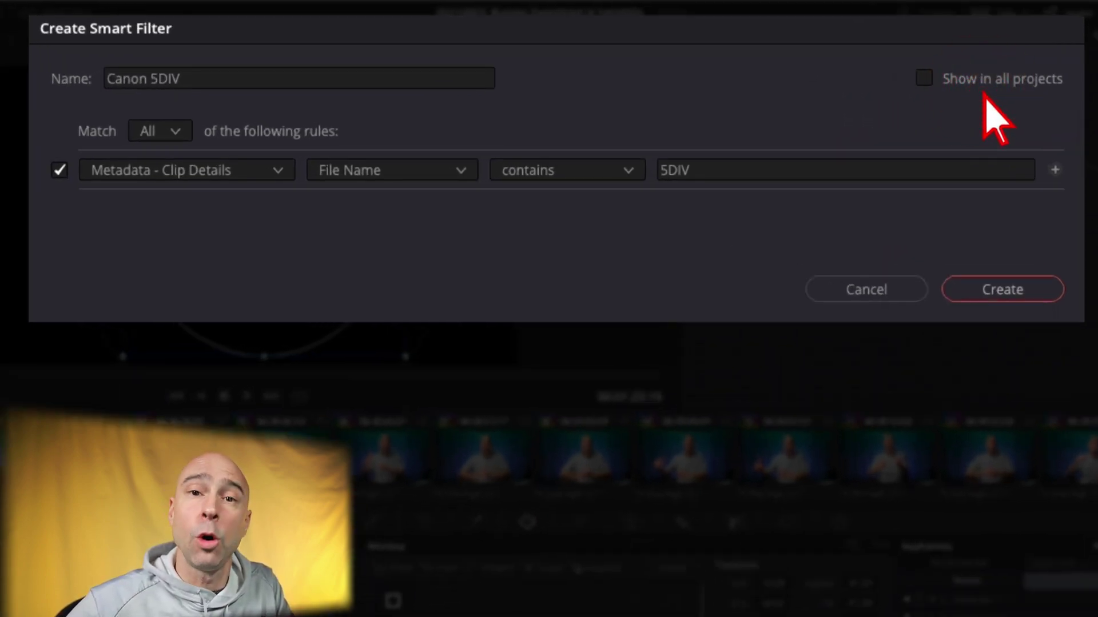
{"action": "left_click", "coordinate": [925, 80]}
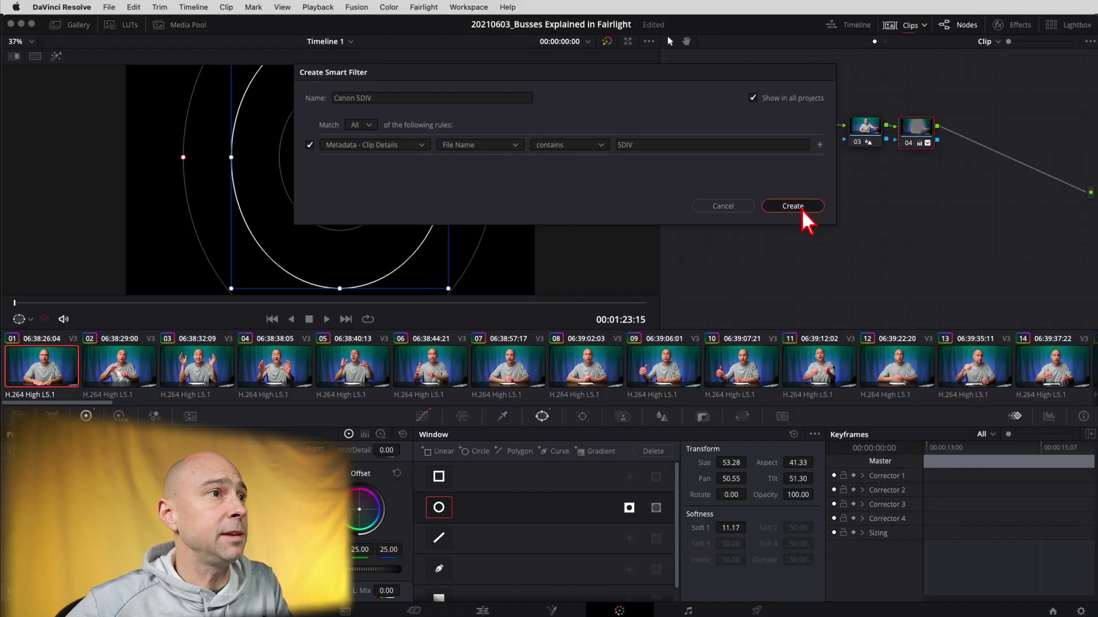
{"action": "left_click", "coordinate": [915, 238]}
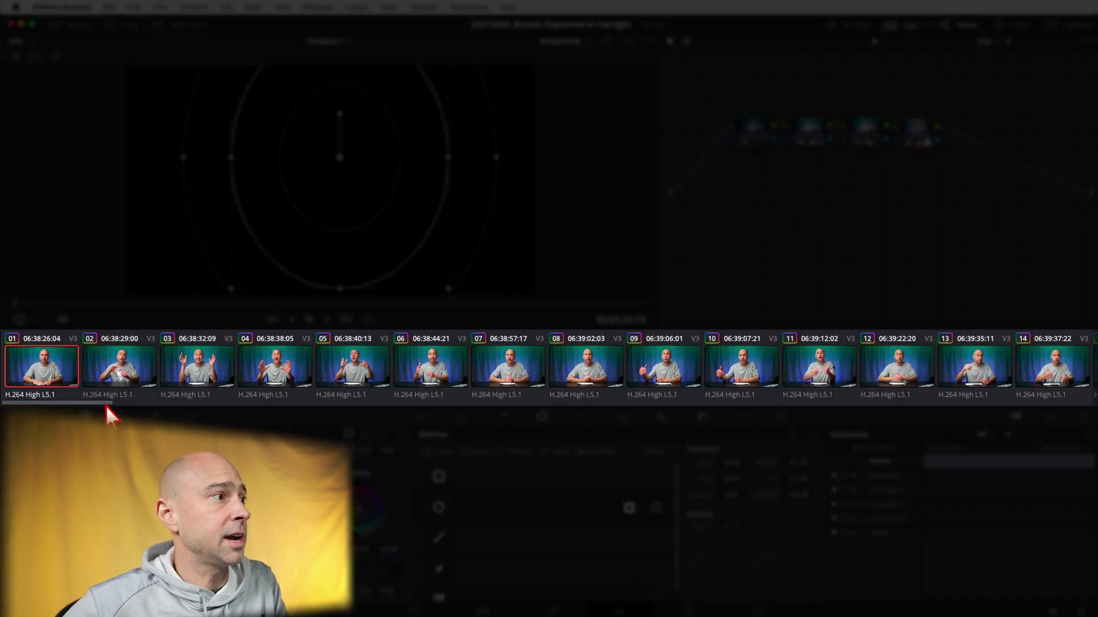
Step: Filter the clip strip with the 60D user smart filter
{"action": "left_click_drag", "start_coordinate": [157, 404], "coordinate": [355, 427]}
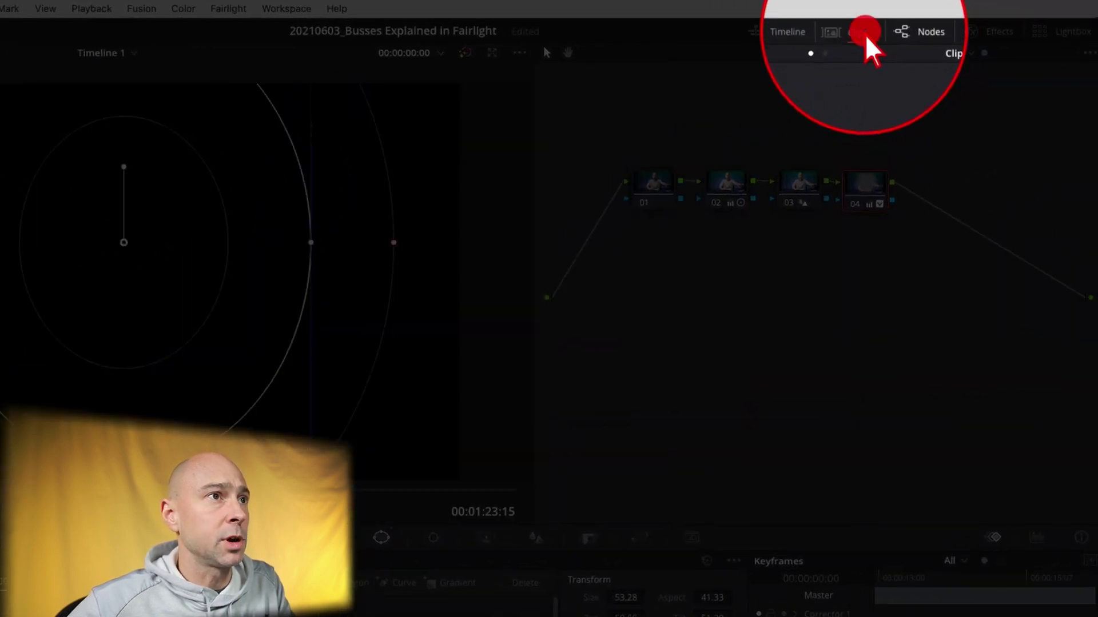
{"action": "left_click", "coordinate": [860, 35]}
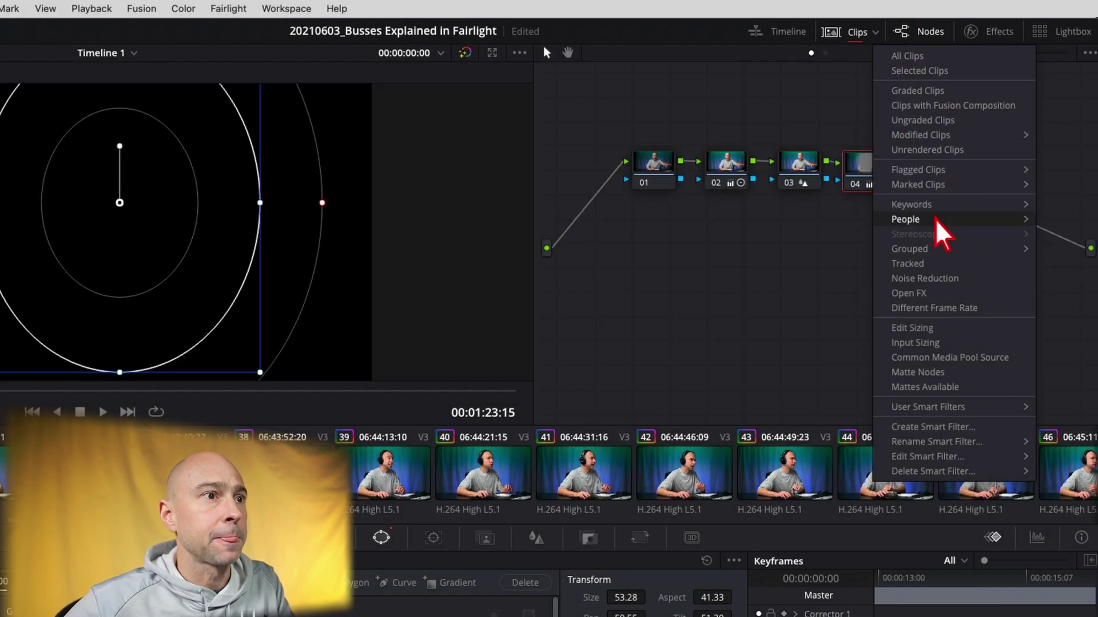
{"action": "mouse_move", "coordinate": [915, 410]}
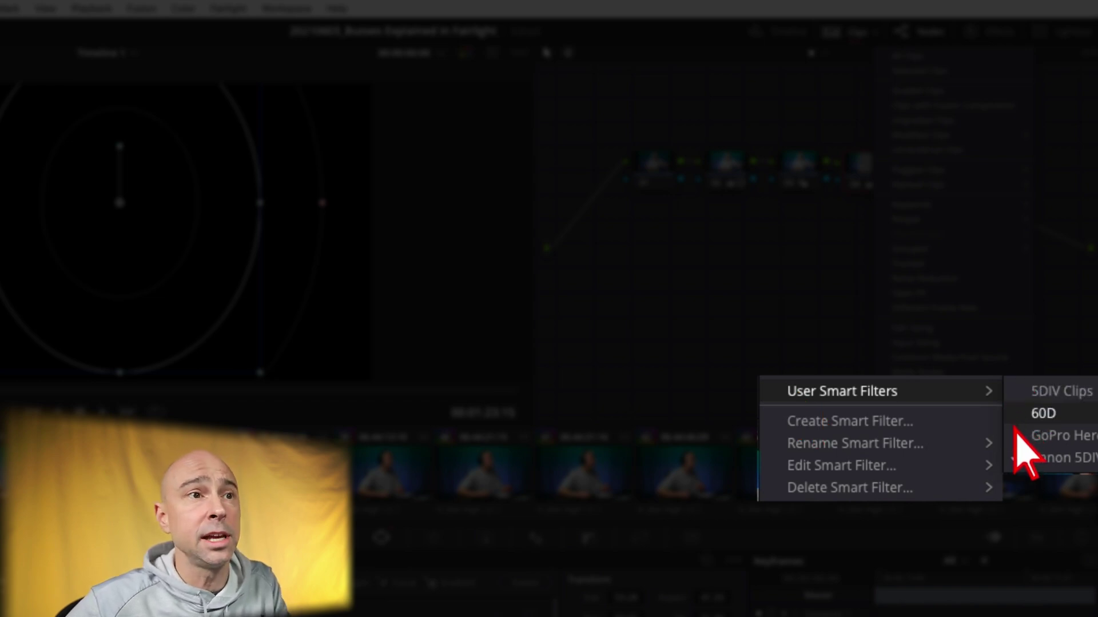
{"action": "left_click", "coordinate": [1018, 461]}
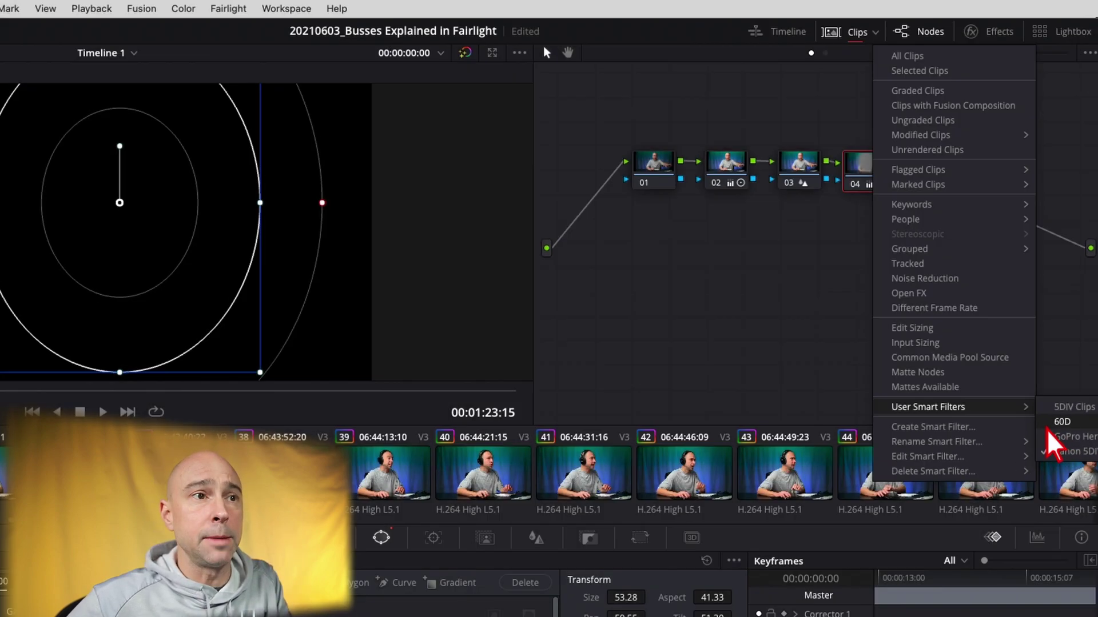
{"action": "left_click", "coordinate": [1051, 449]}
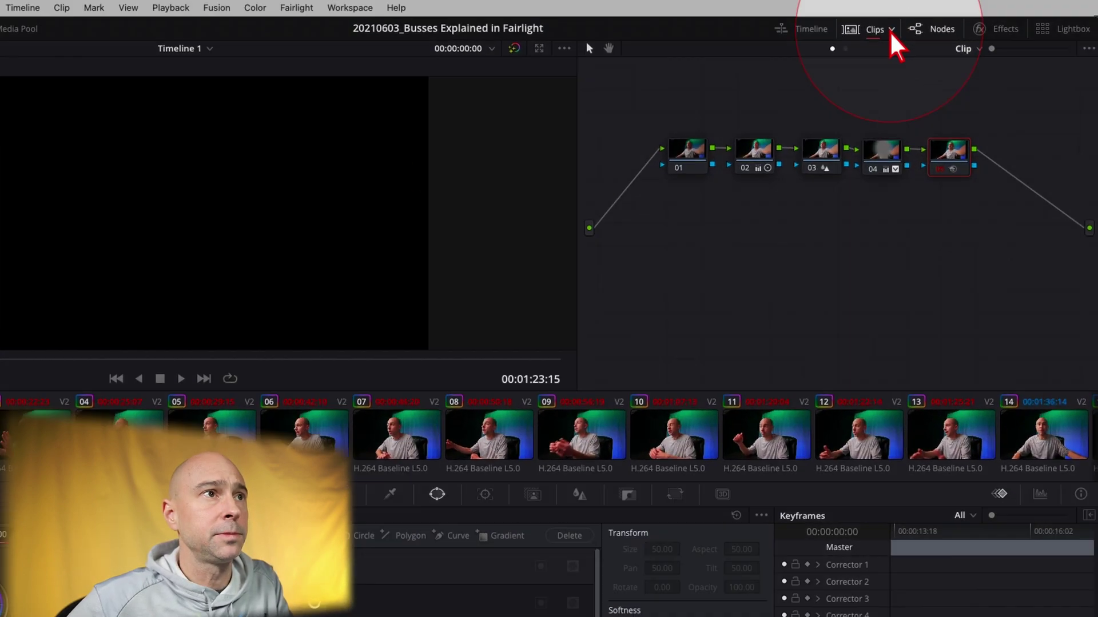
Step: Apply the GoPro Hero user smart filter and view school-bus clip 11
{"action": "left_click", "coordinate": [890, 32]}
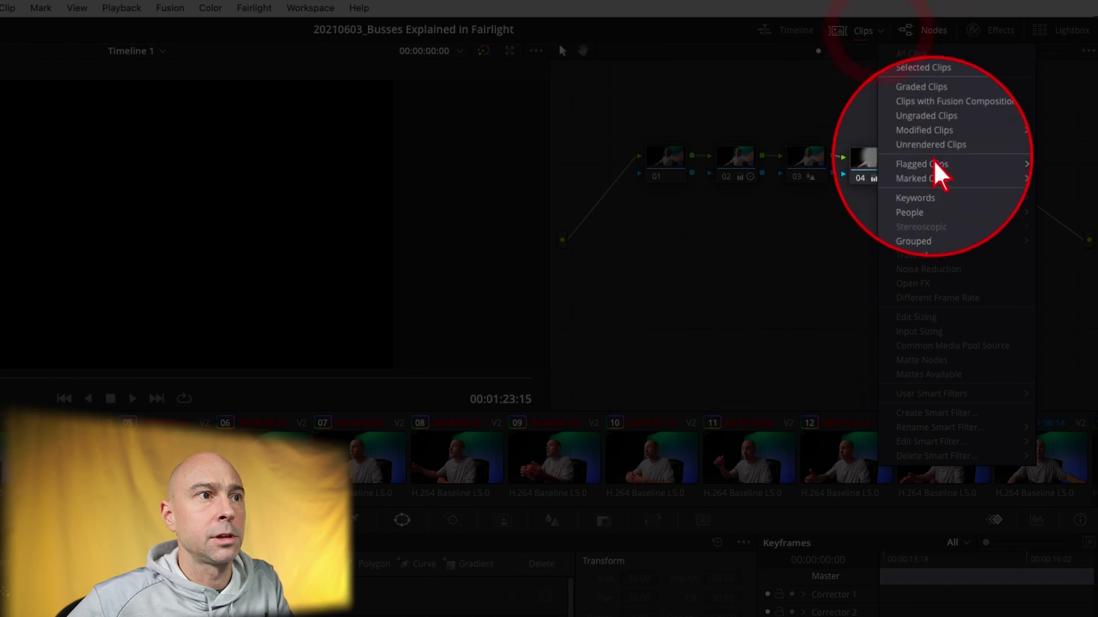
{"action": "mouse_move", "coordinate": [944, 377]}
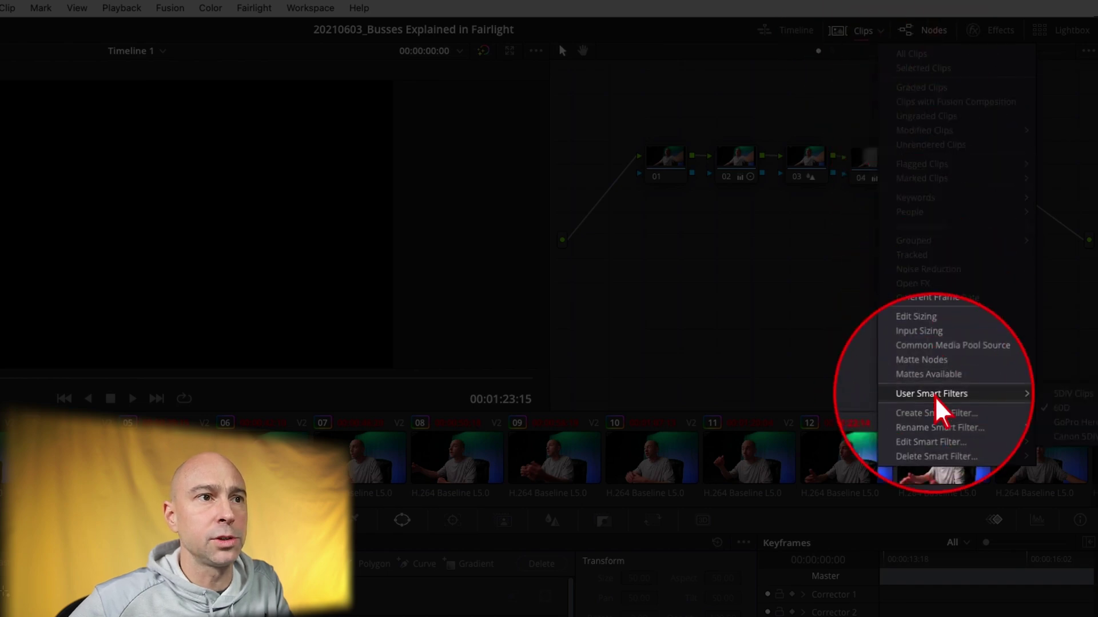
{"action": "left_click", "coordinate": [1057, 423]}
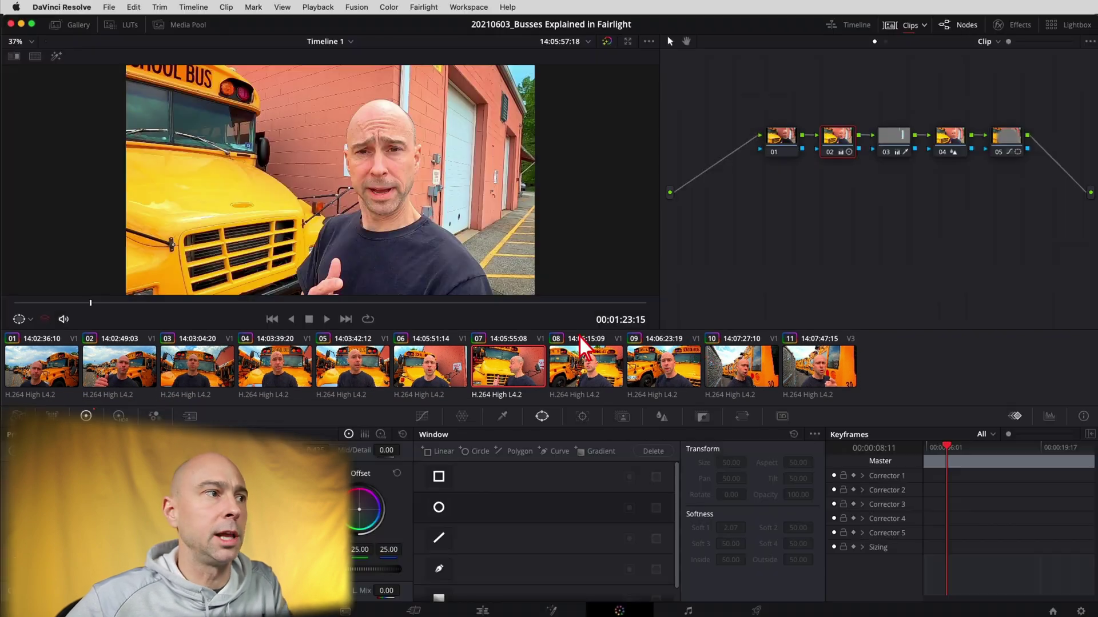
{"action": "left_click", "coordinate": [819, 365]}
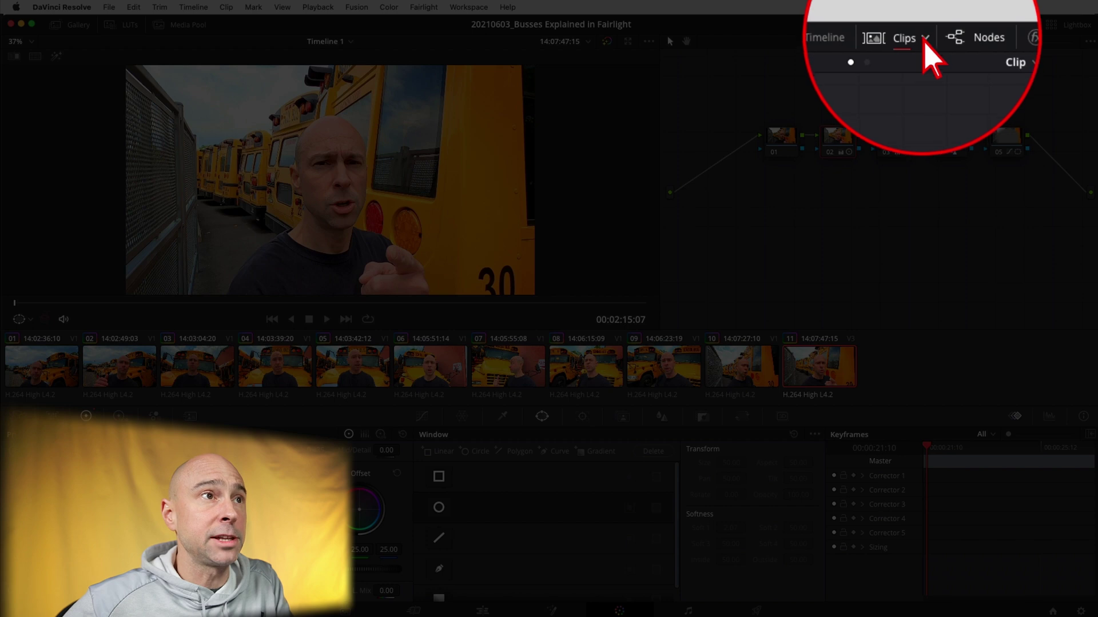
{"action": "left_click", "coordinate": [911, 25]}
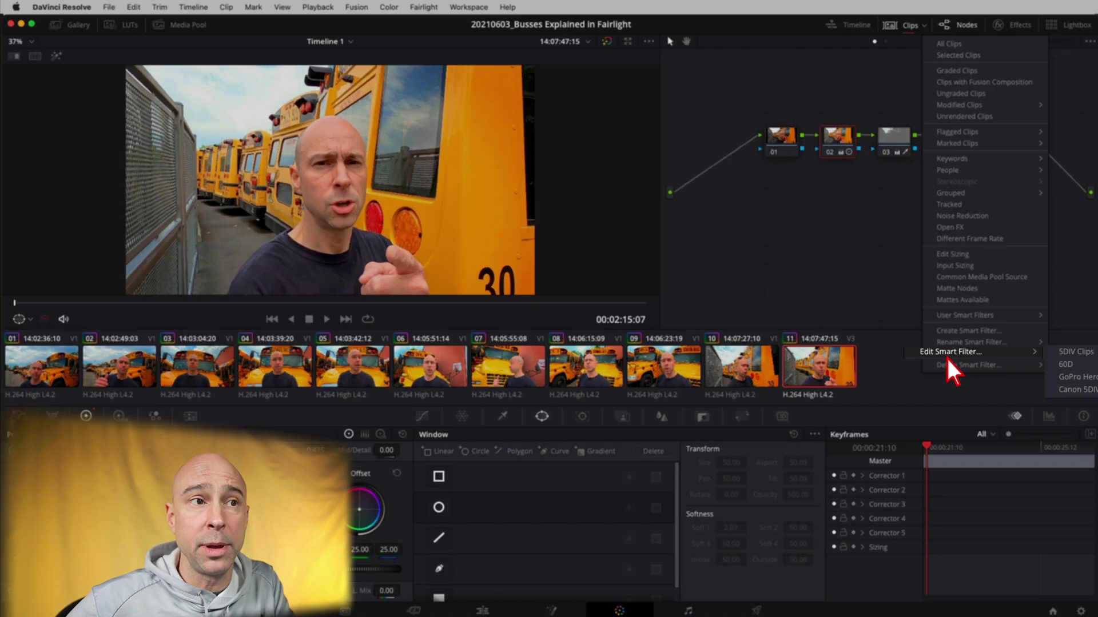
{"action": "mouse_move", "coordinate": [972, 350]}
{"action": "left_click", "coordinate": [1052, 397]}
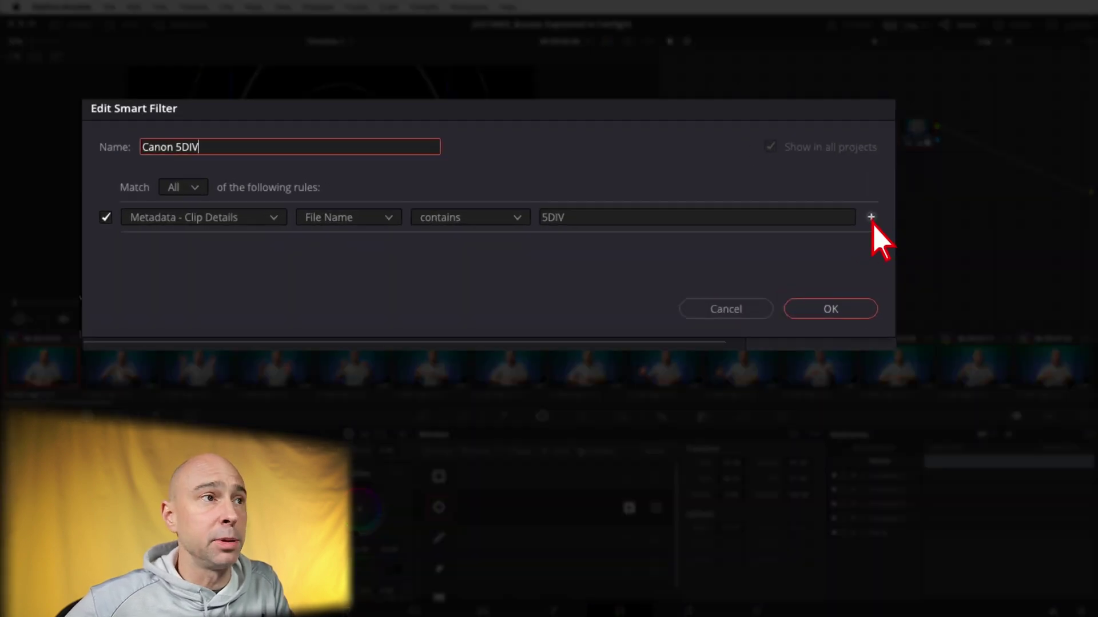
{"action": "left_click", "coordinate": [871, 218]}
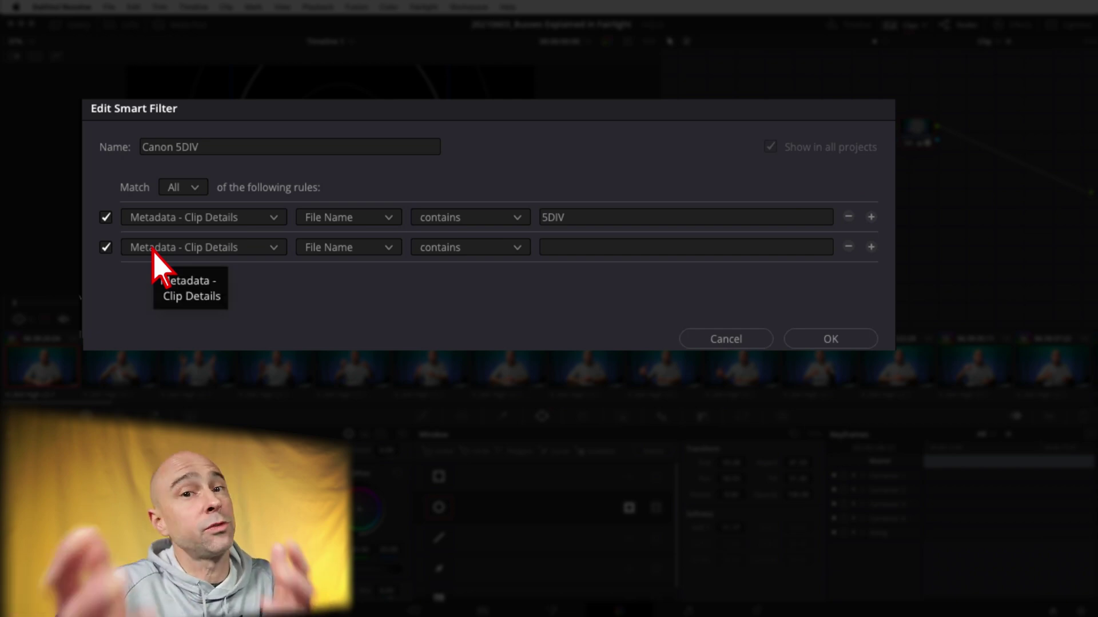
{"action": "left_click", "coordinate": [871, 247]}
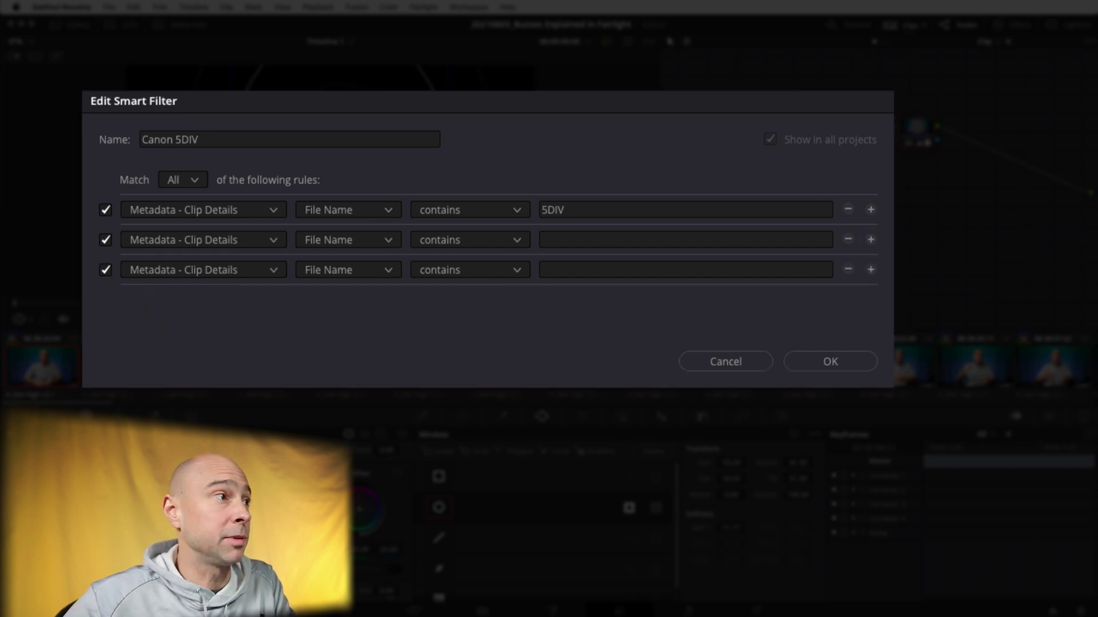
{"action": "left_click", "coordinate": [220, 274]}
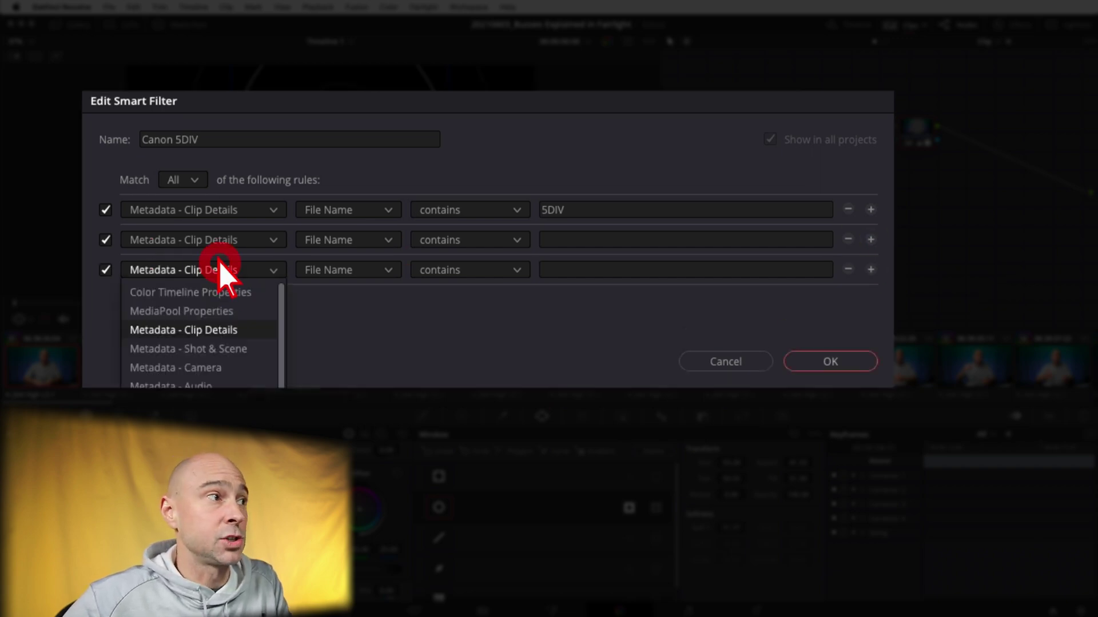
{"action": "left_click", "coordinate": [538, 341]}
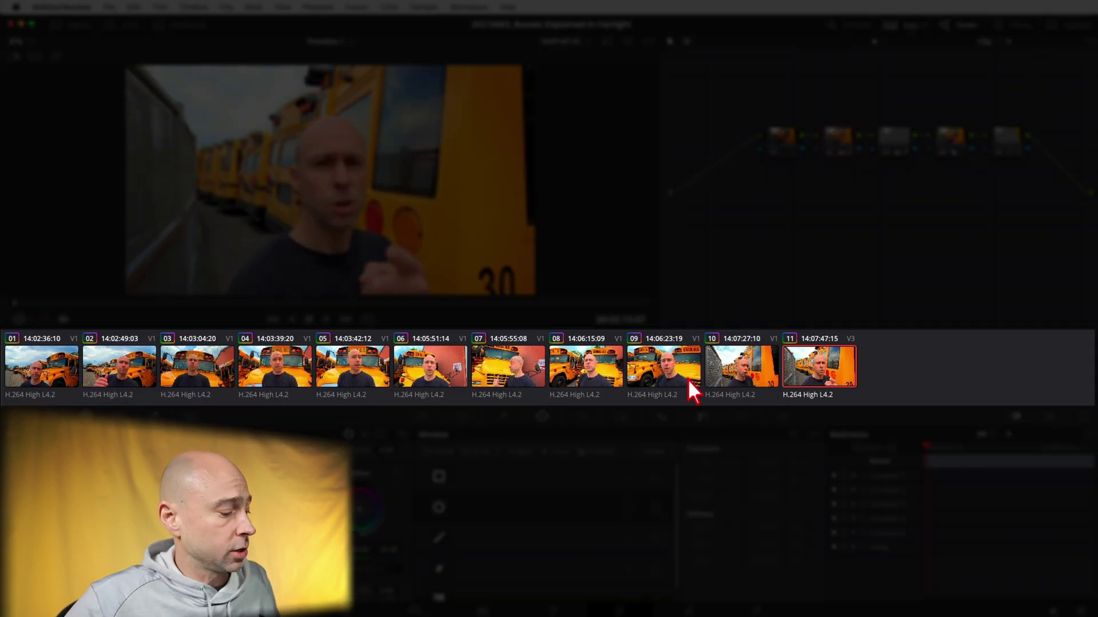
Step: Select clips 02 through 11 and clear the smart filter back to All Clips
{"action": "left_click", "coordinate": [136, 376], "text": "shift"}
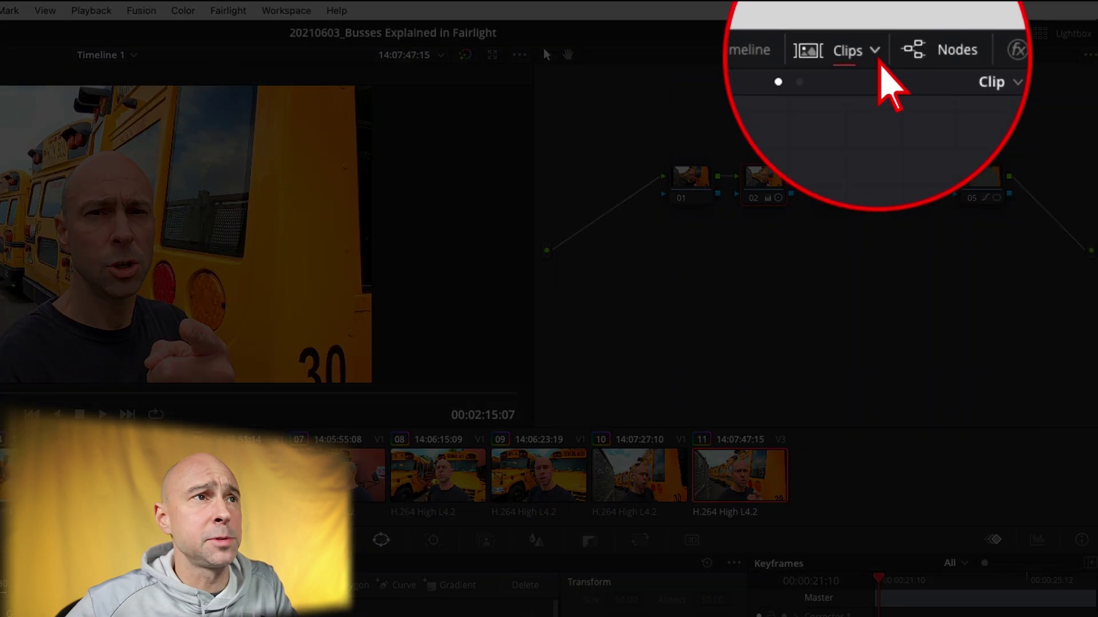
{"action": "left_click", "coordinate": [876, 38]}
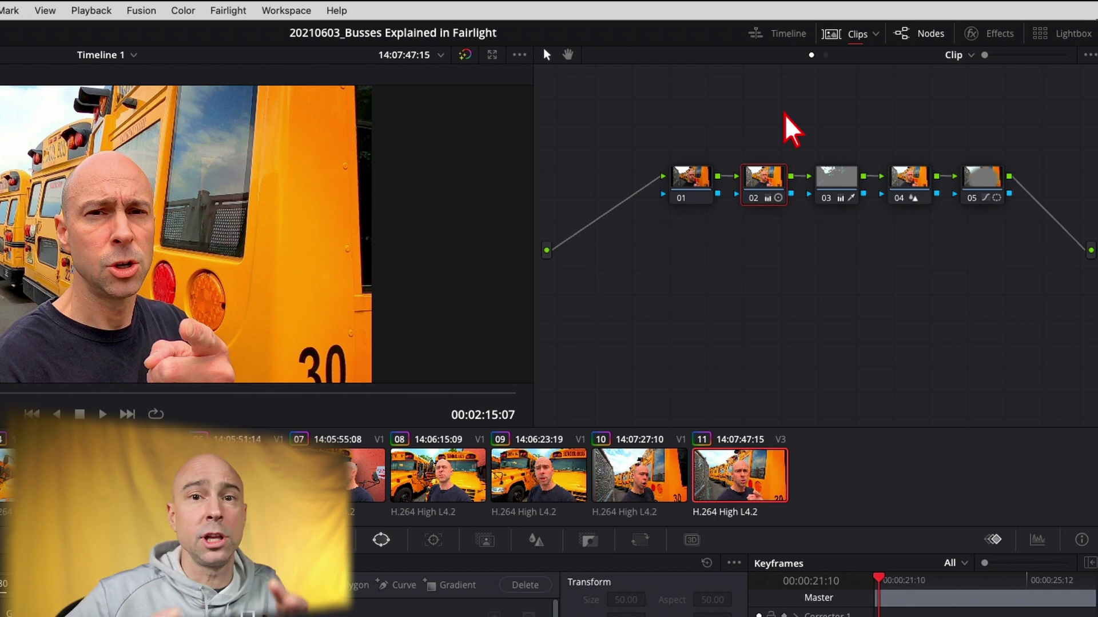
{"action": "left_click", "coordinate": [872, 35]}
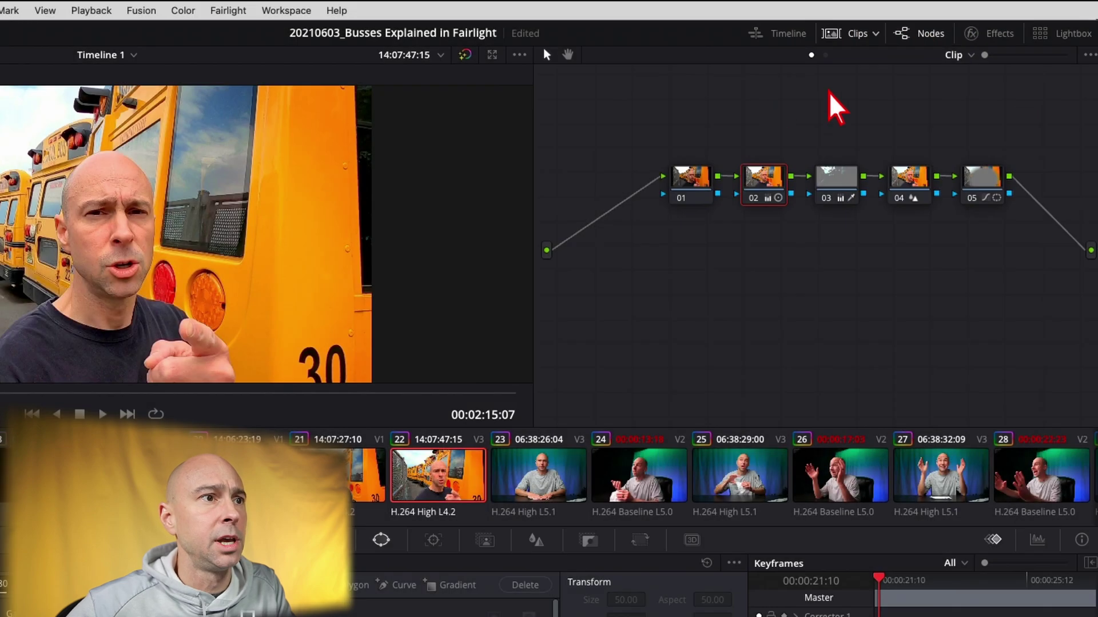